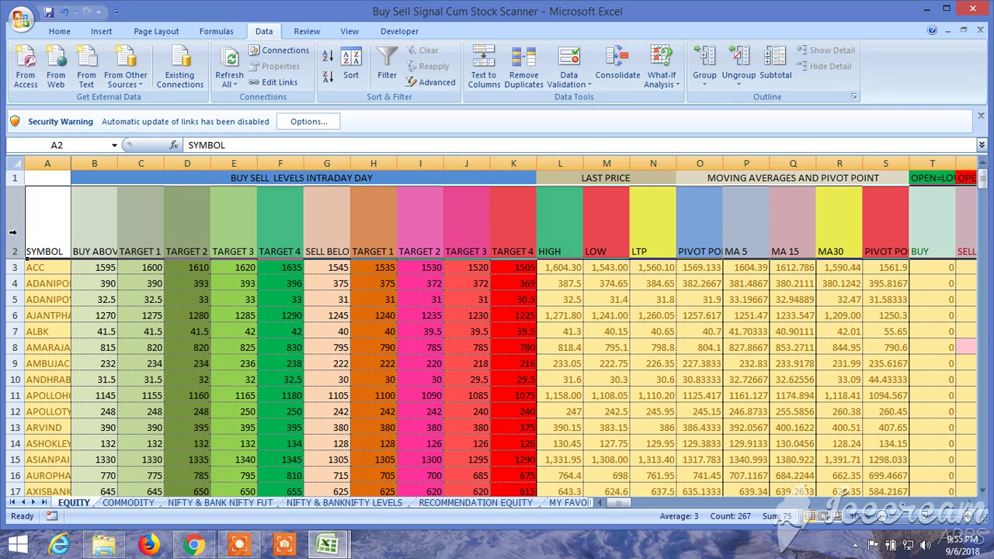
Turn on filtering for the header row and filter the PROBABILITY 1 SELL column to show only 0.
{"action": "left_click", "coordinate": [385, 68]}
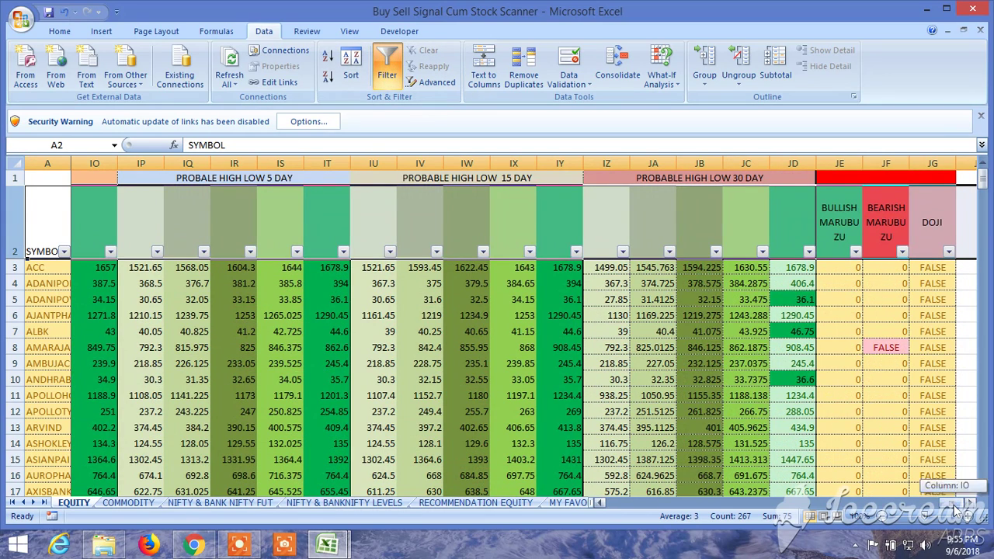
{"action": "scroll", "coordinate": [941, 515], "scroll_direction": "left", "scroll_amount": 4}
{"action": "scroll", "coordinate": [941, 514], "scroll_direction": "left", "scroll_amount": 10}
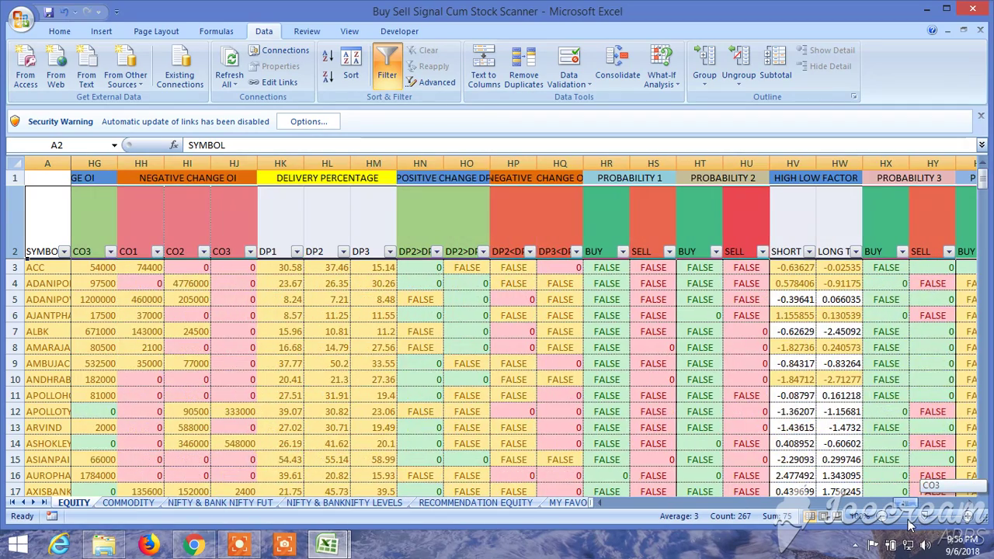
{"action": "scroll", "coordinate": [903, 527], "scroll_direction": "left", "scroll_amount": 5}
{"action": "scroll", "coordinate": [895, 529], "scroll_direction": "left", "scroll_amount": 5}
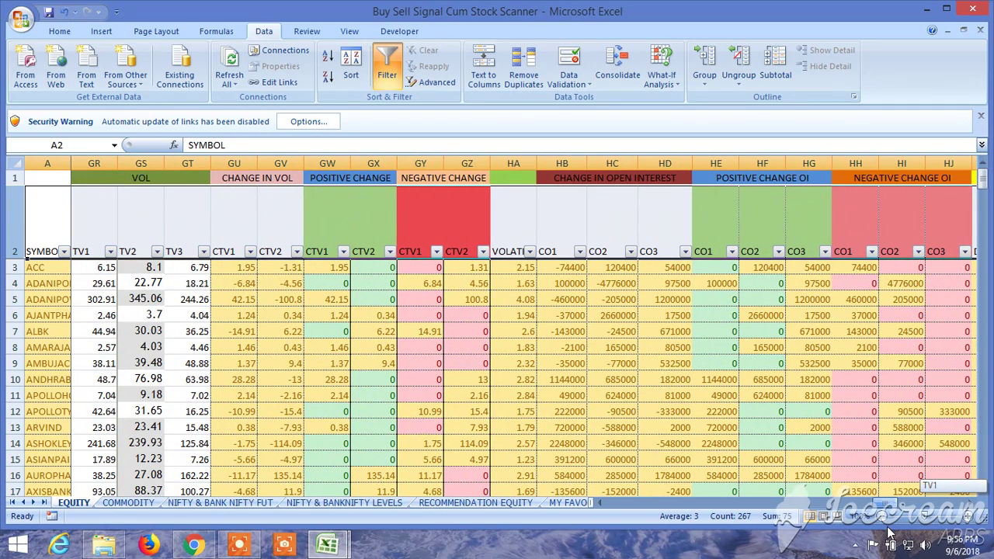
{"action": "scroll", "coordinate": [891, 516], "scroll_direction": "right", "scroll_amount": 5}
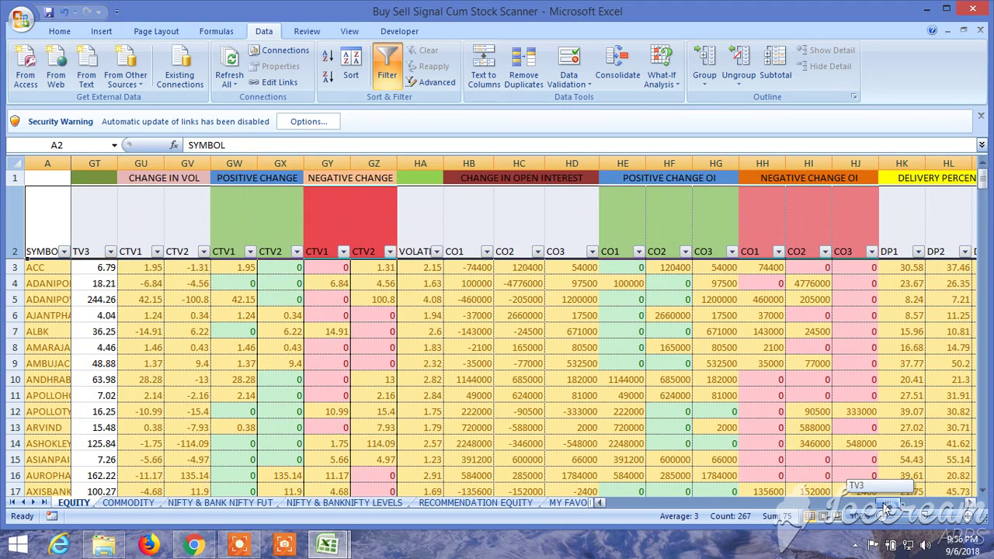
{"action": "scroll", "coordinate": [895, 506], "scroll_direction": "right", "scroll_amount": 4}
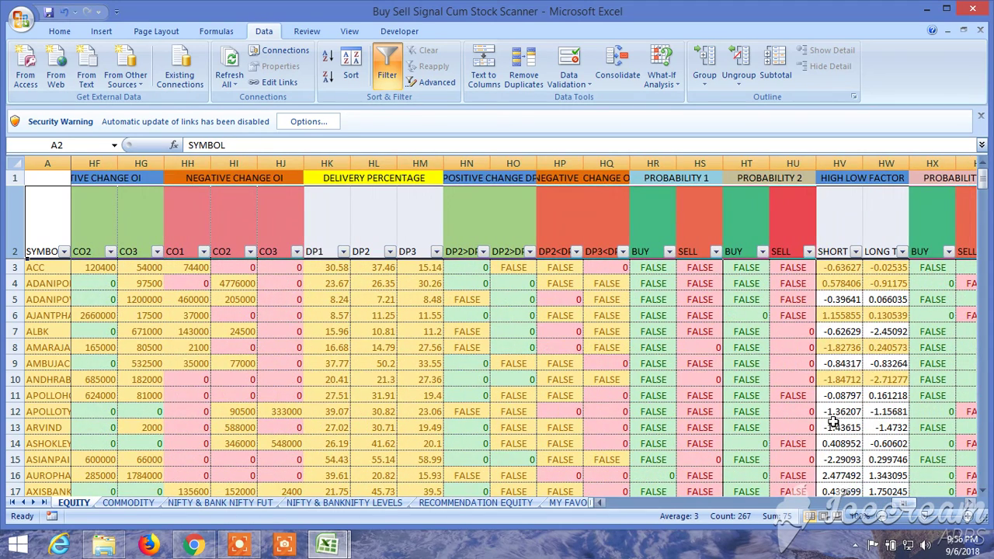
{"action": "left_click", "coordinate": [715, 251]}
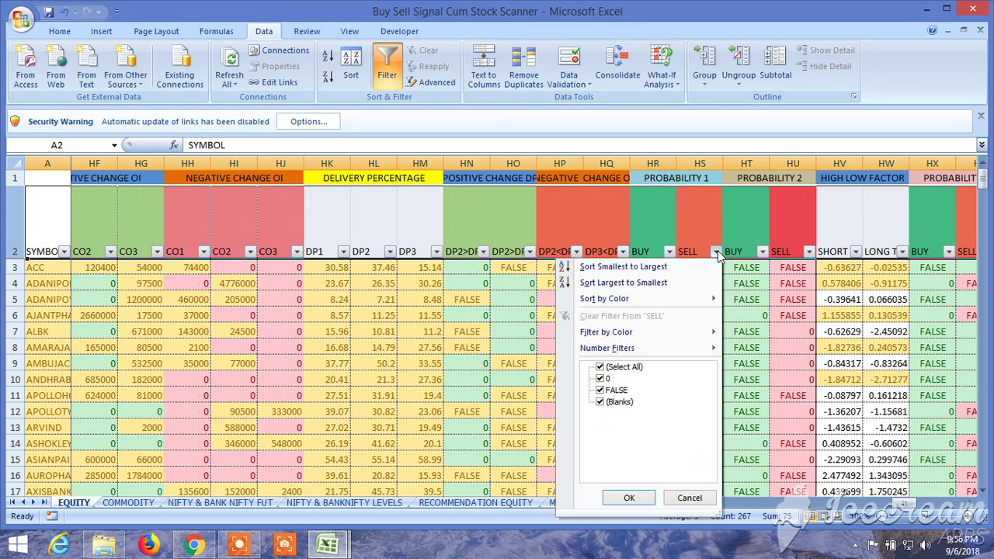
{"action": "left_click", "coordinate": [600, 401]}
{"action": "left_click", "coordinate": [600, 389]}
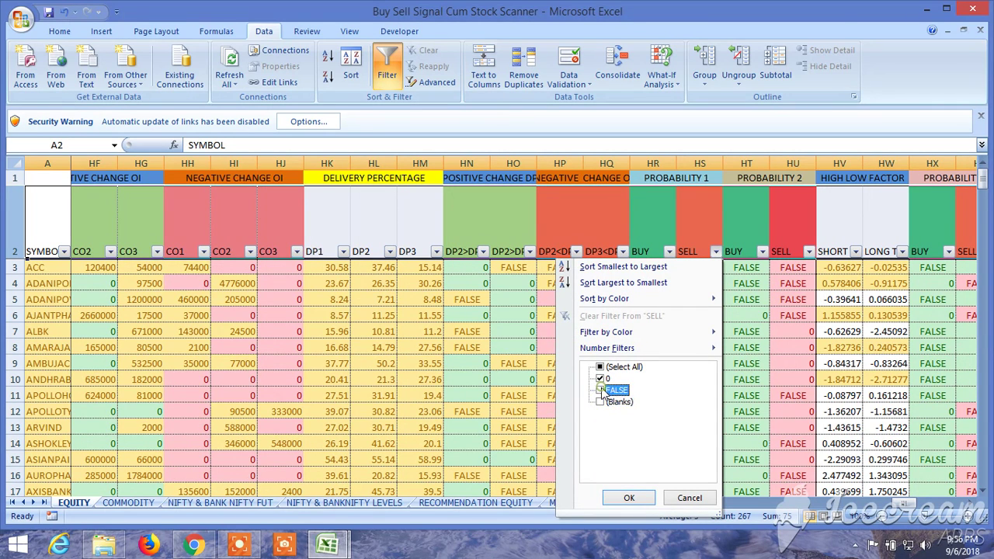
{"action": "left_click", "coordinate": [641, 491]}
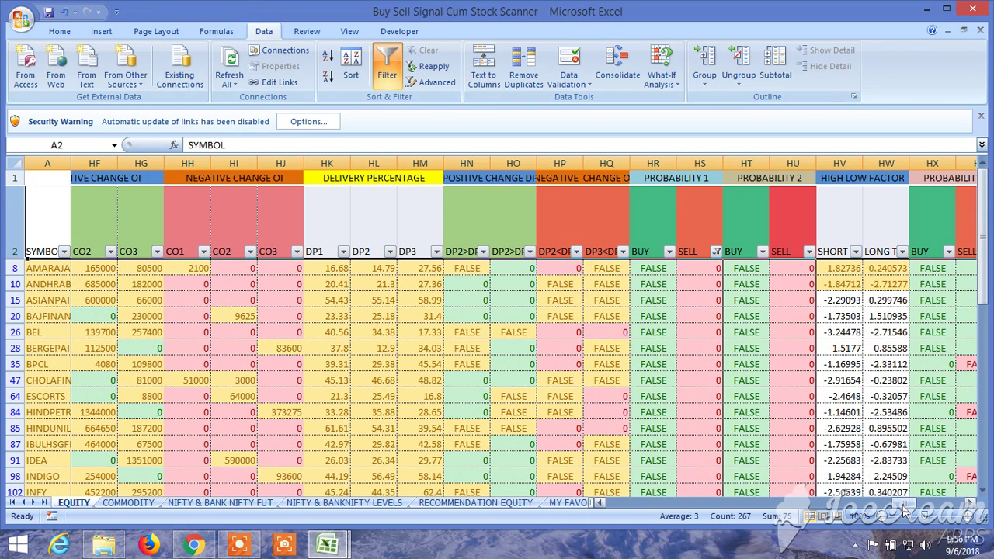
Filter the PROBABILITY 3 SELL column to show only 0, excluding the FALSE rows.
{"action": "left_click", "coordinate": [970, 503]}
{"action": "left_click", "coordinate": [970, 503]}
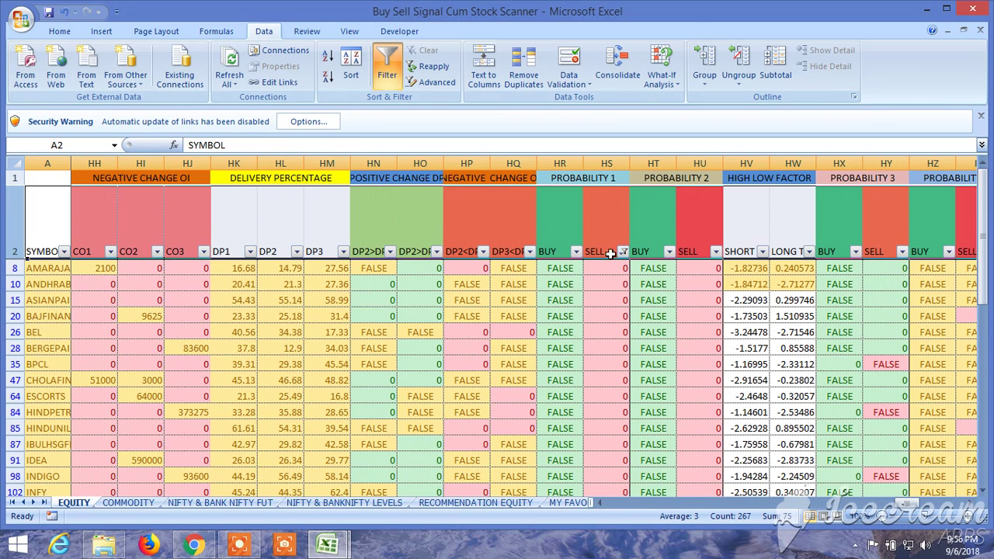
{"action": "left_click", "coordinate": [970, 503]}
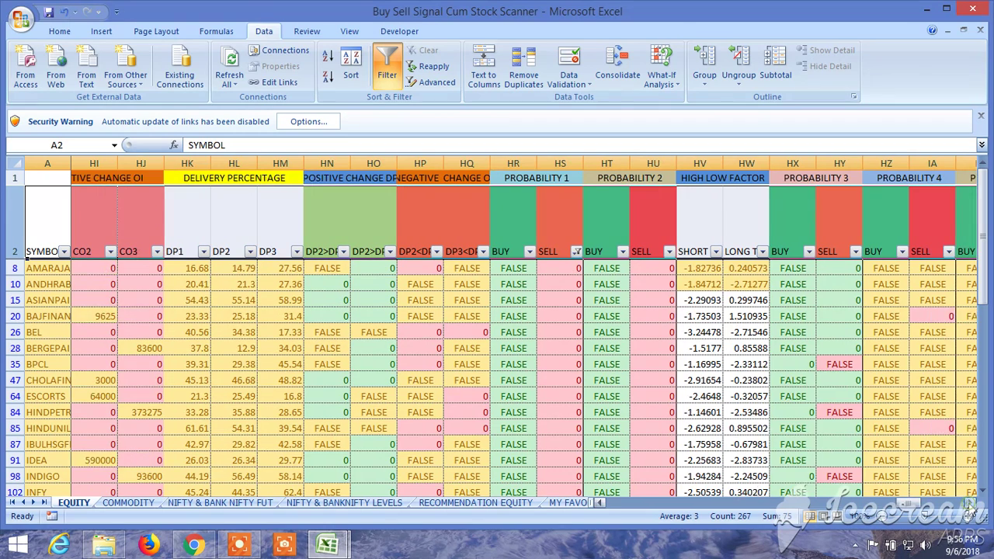
{"action": "left_click", "coordinate": [970, 503]}
{"action": "left_click", "coordinate": [808, 252]}
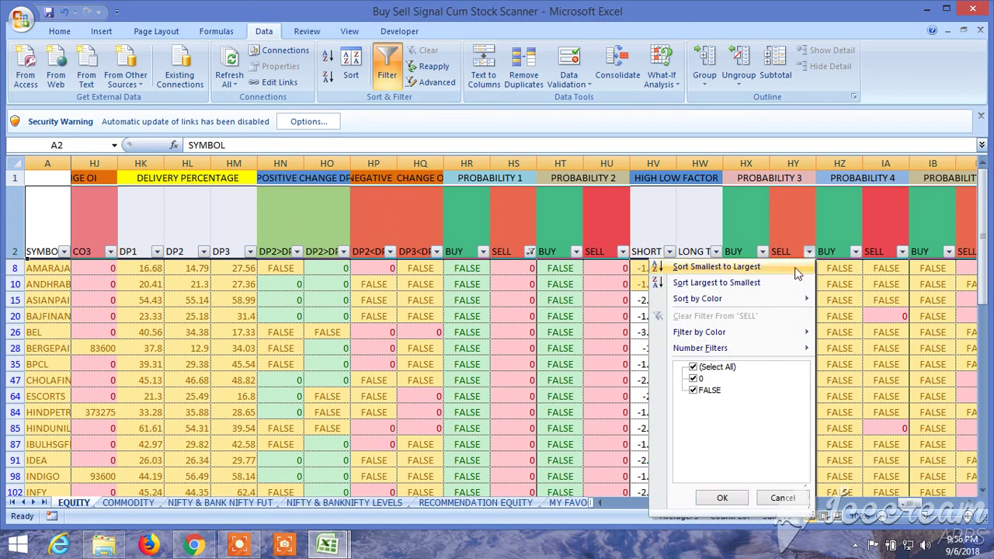
{"action": "left_click", "coordinate": [693, 390]}
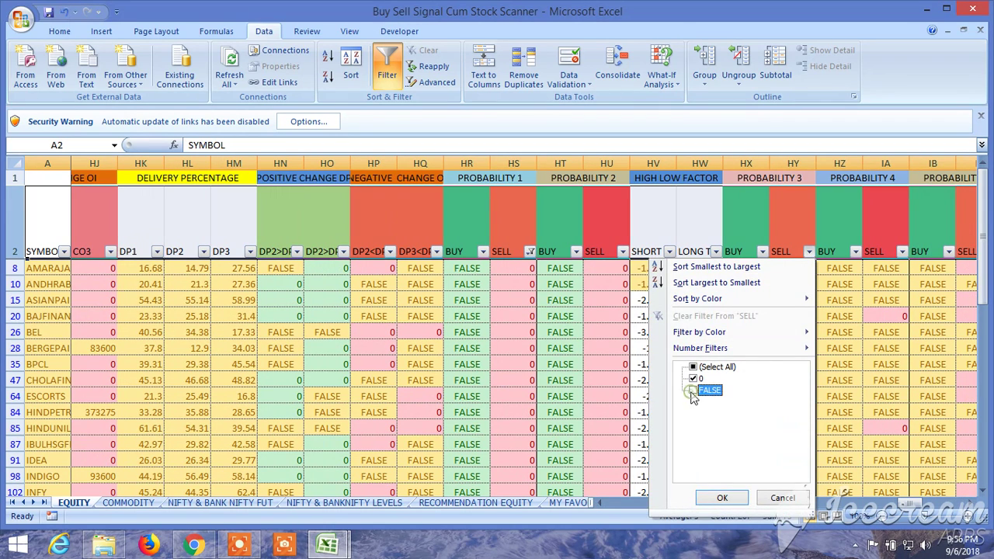
{"action": "left_click", "coordinate": [722, 498]}
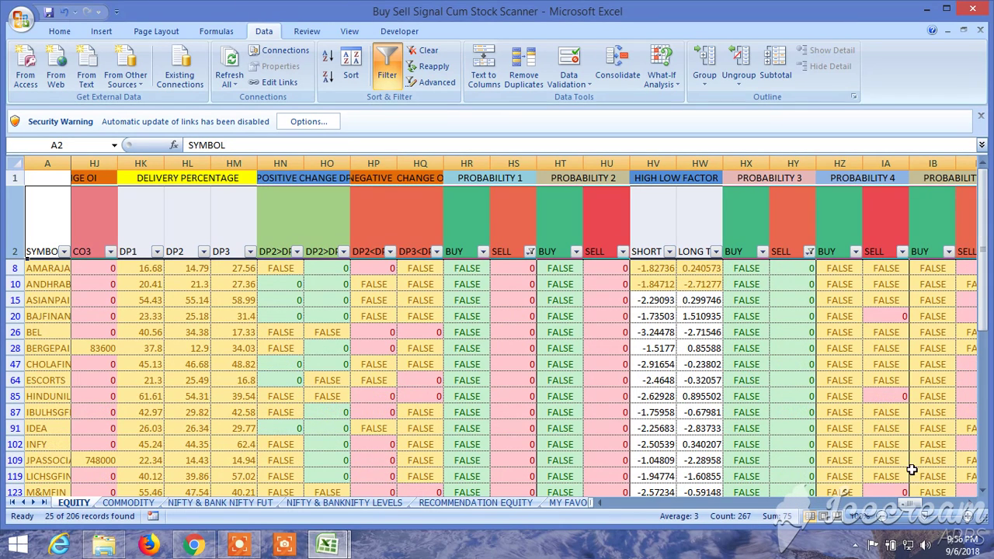
Filter the LTP column under LAST PRICE to show only values greater than 100.
{"action": "left_click_drag", "start_coordinate": [912, 508], "coordinate": [609, 512]}
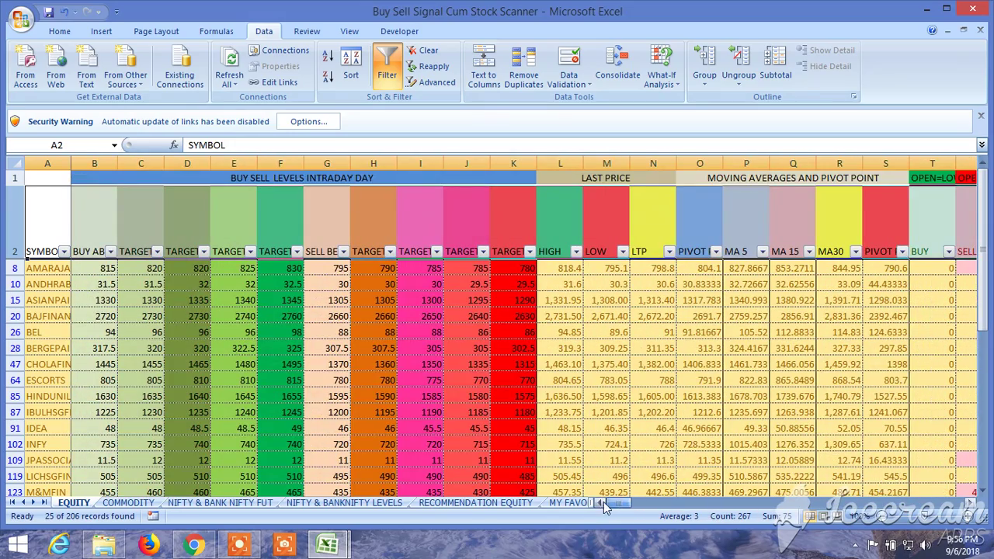
{"action": "left_click", "coordinate": [668, 250]}
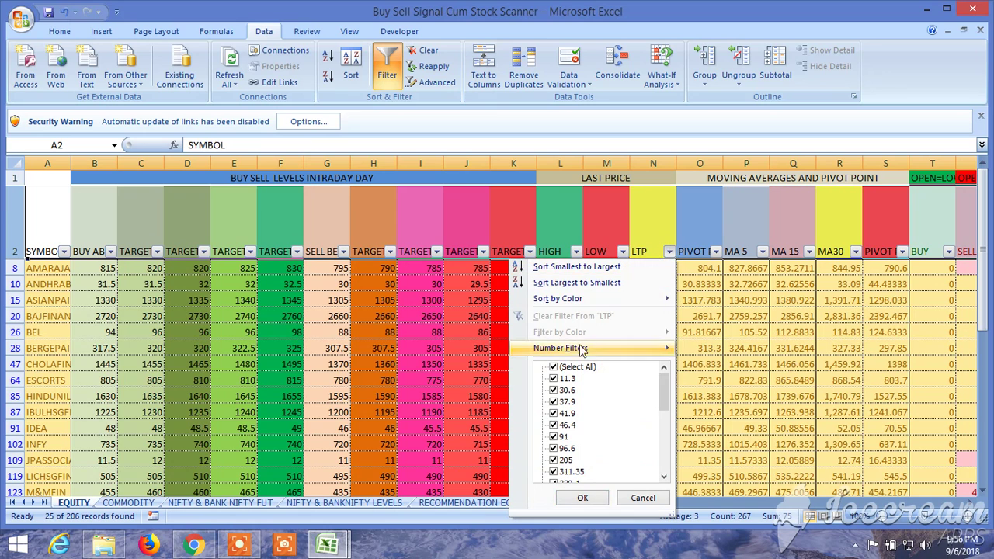
{"action": "mouse_move", "coordinate": [578, 349]}
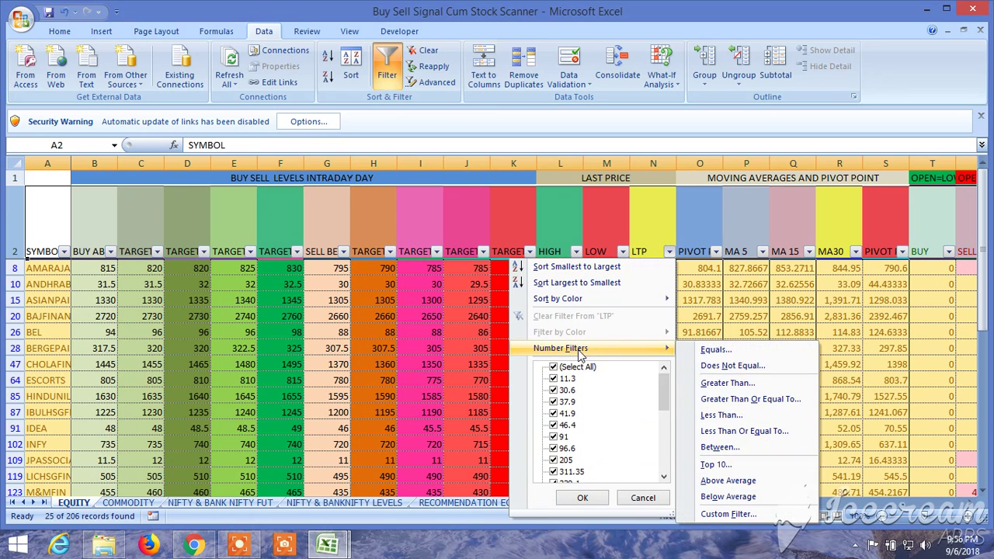
{"action": "left_click", "coordinate": [741, 391]}
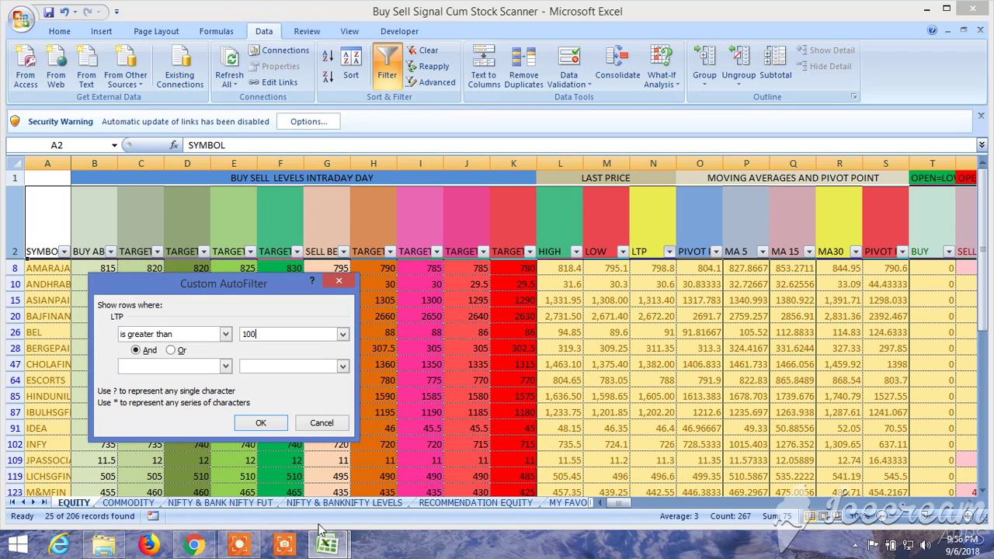
{"action": "left_click", "coordinate": [261, 422]}
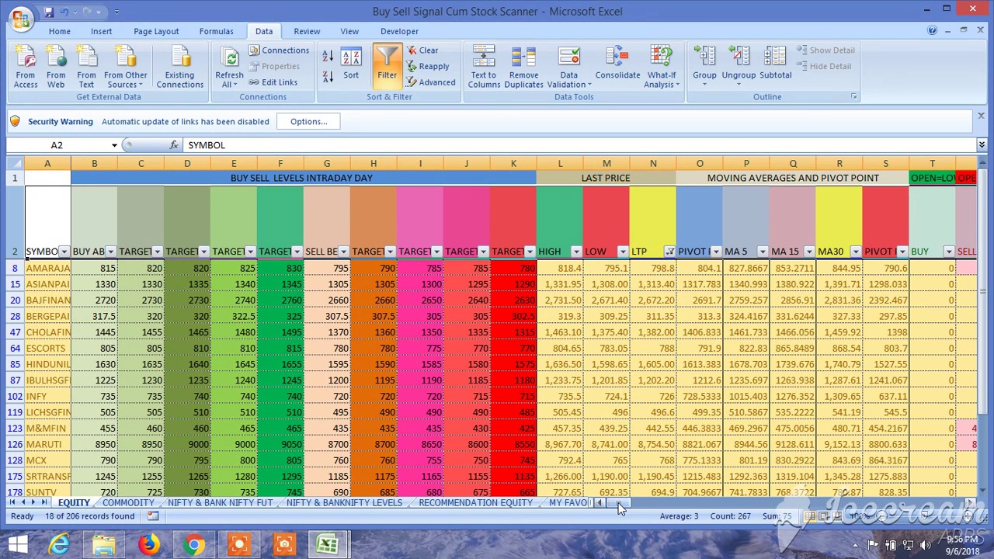
Filter the LTP>BOLLINGER LOWER BAND column to show only 0, excluding the FALSE rows.
{"action": "left_click_drag", "start_coordinate": [620, 507], "coordinate": [650, 506]}
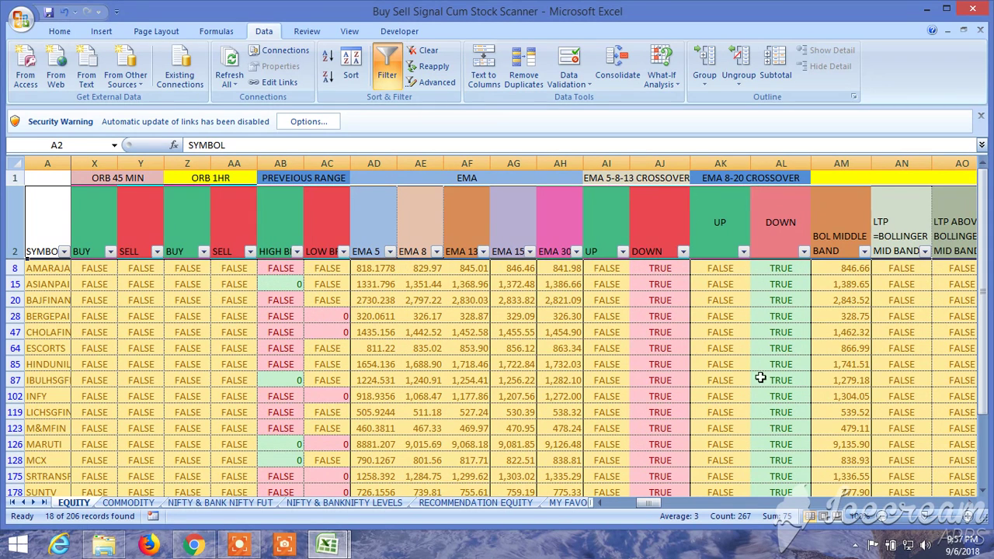
{"action": "scroll", "coordinate": [759, 379], "scroll_direction": "down", "scroll_amount": 1}
{"action": "scroll", "coordinate": [759, 379], "scroll_direction": "up", "scroll_amount": 1}
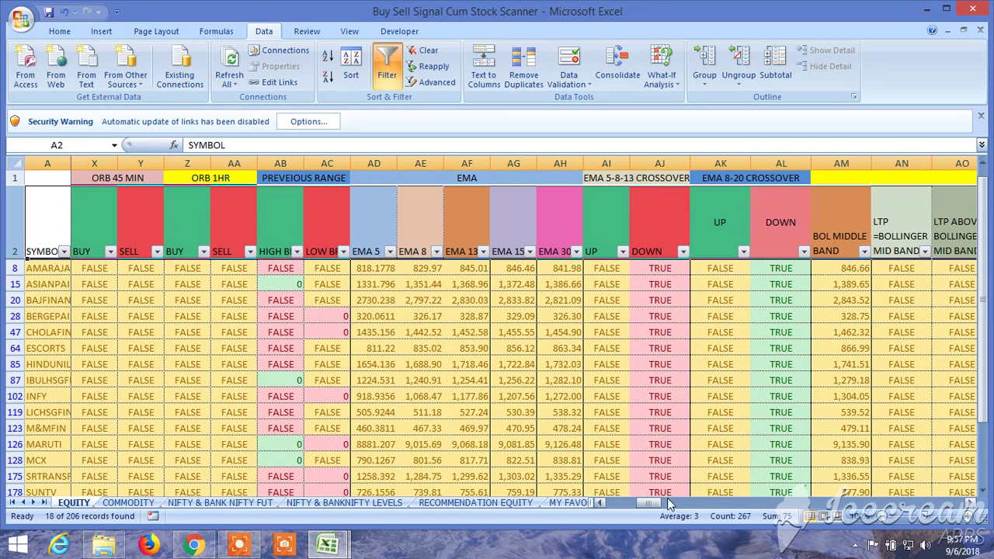
{"action": "left_click", "coordinate": [970, 503]}
{"action": "left_click", "coordinate": [970, 503]}
{"action": "left_click", "coordinate": [970, 503]}
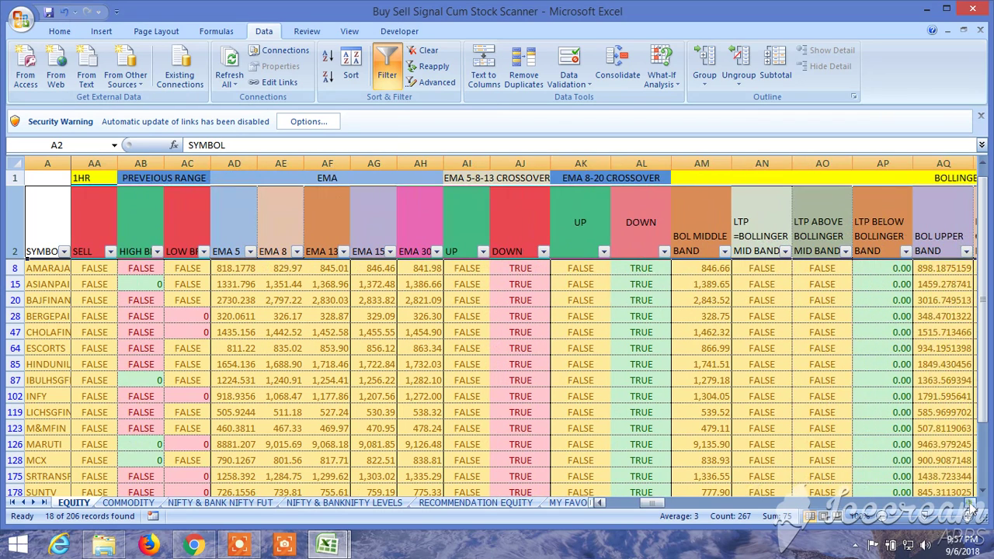
{"action": "left_click", "coordinate": [970, 503]}
{"action": "left_click", "coordinate": [970, 503]}
{"action": "left_click", "coordinate": [971, 503]}
{"action": "left_click", "coordinate": [970, 503]}
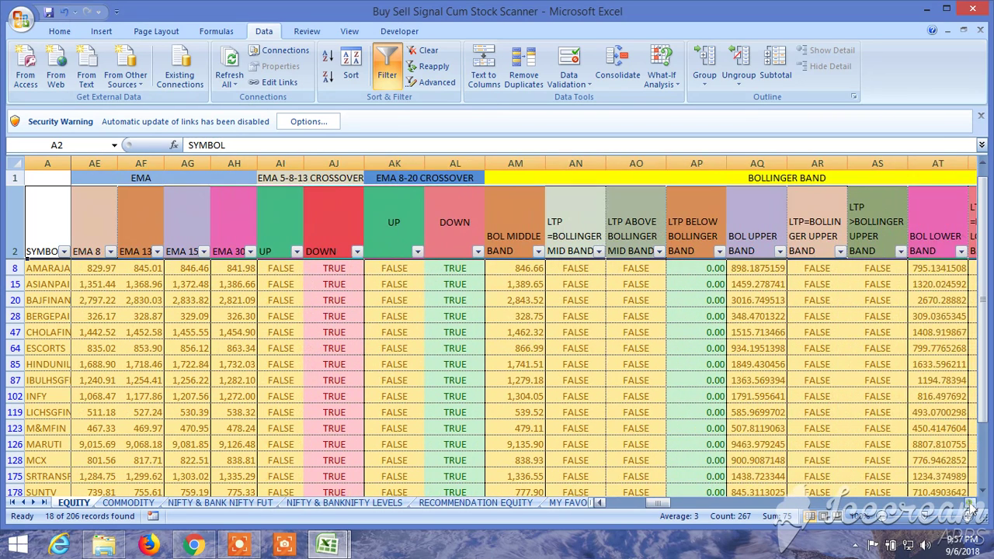
{"action": "left_click", "coordinate": [970, 503]}
{"action": "left_click", "coordinate": [971, 503]}
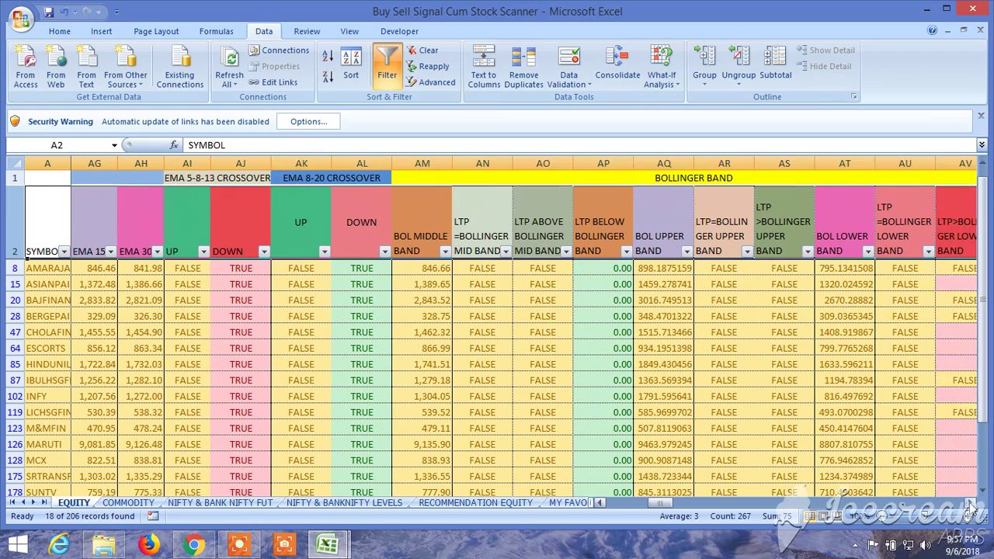
{"action": "left_click", "coordinate": [970, 503]}
{"action": "left_click", "coordinate": [971, 503]}
{"action": "left_click", "coordinate": [971, 503]}
{"action": "left_click", "coordinate": [970, 503]}
{"action": "left_click", "coordinate": [970, 503]}
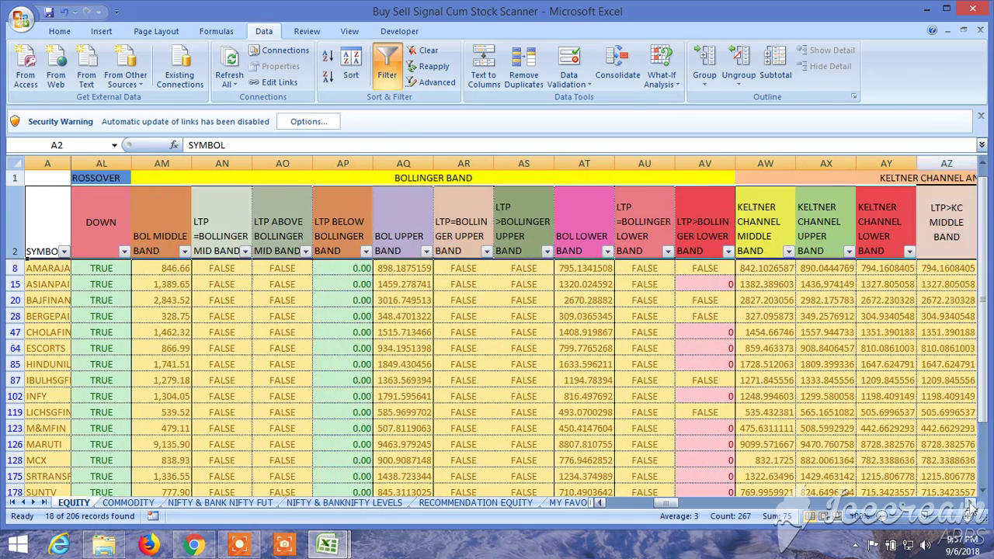
{"action": "left_click", "coordinate": [970, 503]}
{"action": "left_click", "coordinate": [971, 503]}
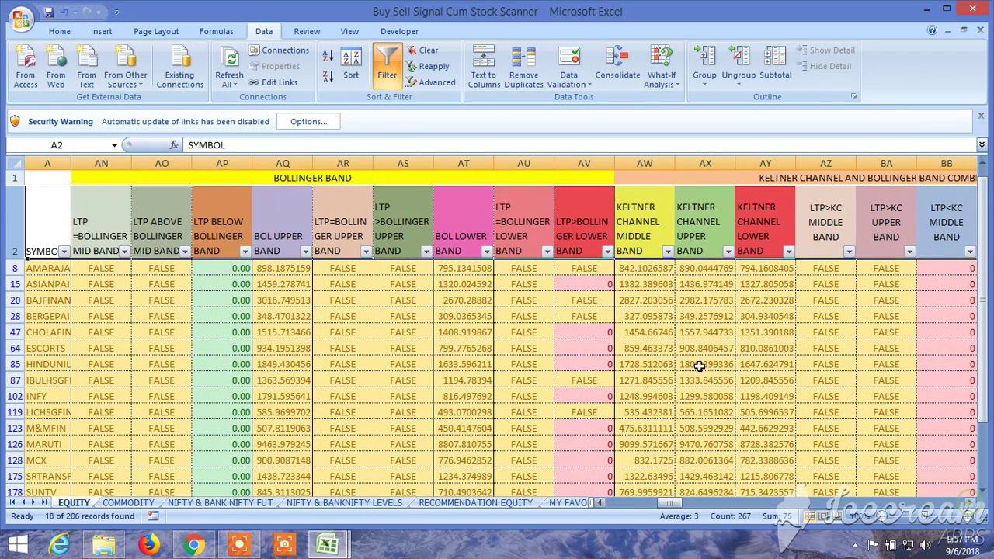
{"action": "left_click", "coordinate": [607, 252]}
{"action": "left_click", "coordinate": [461, 391]}
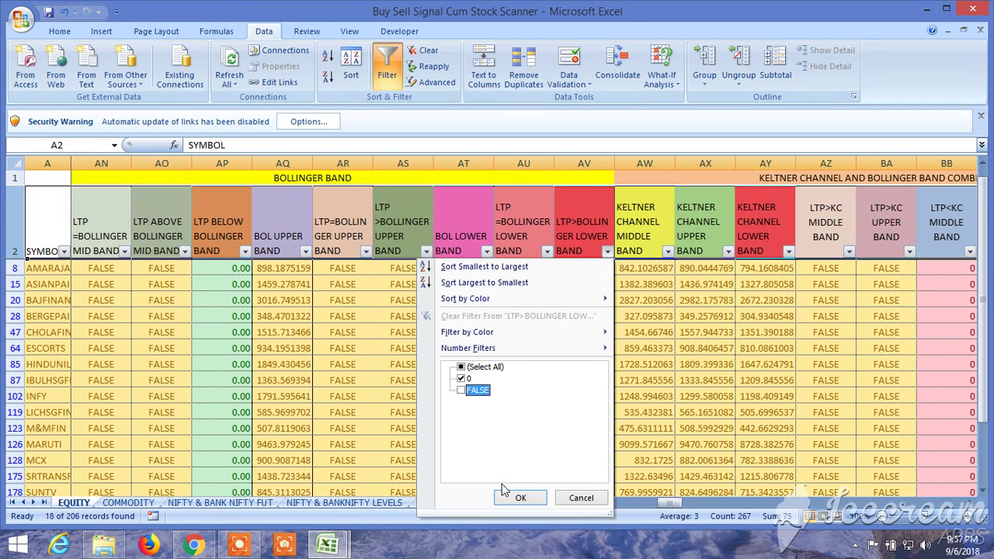
{"action": "left_click", "coordinate": [509, 497]}
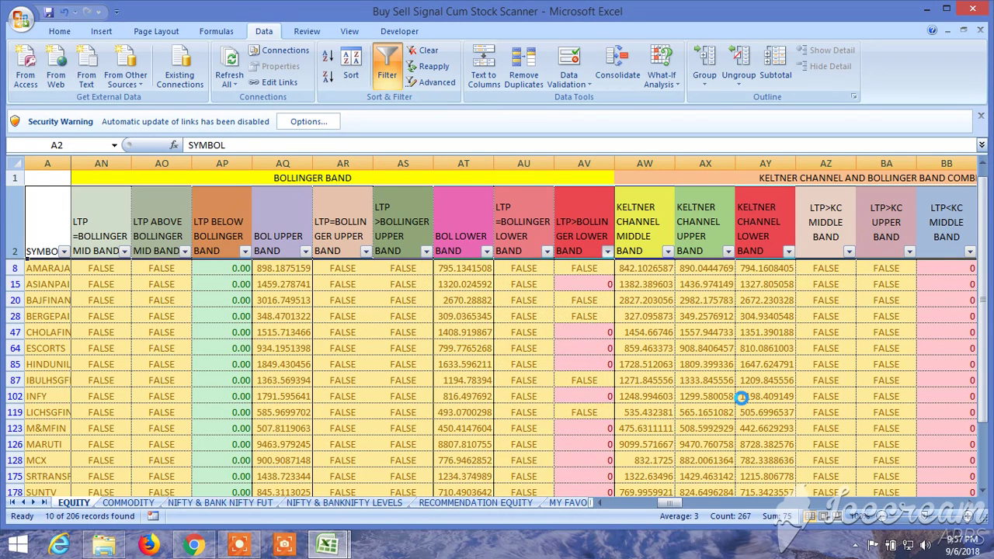
Filter the LTP<KC LOWER BAND AND BB LOWER BAND column to show only TRUE.
{"action": "left_click", "coordinate": [970, 503]}
{"action": "left_click", "coordinate": [970, 503]}
{"action": "left_click", "coordinate": [970, 503]}
{"action": "left_click", "coordinate": [969, 503]}
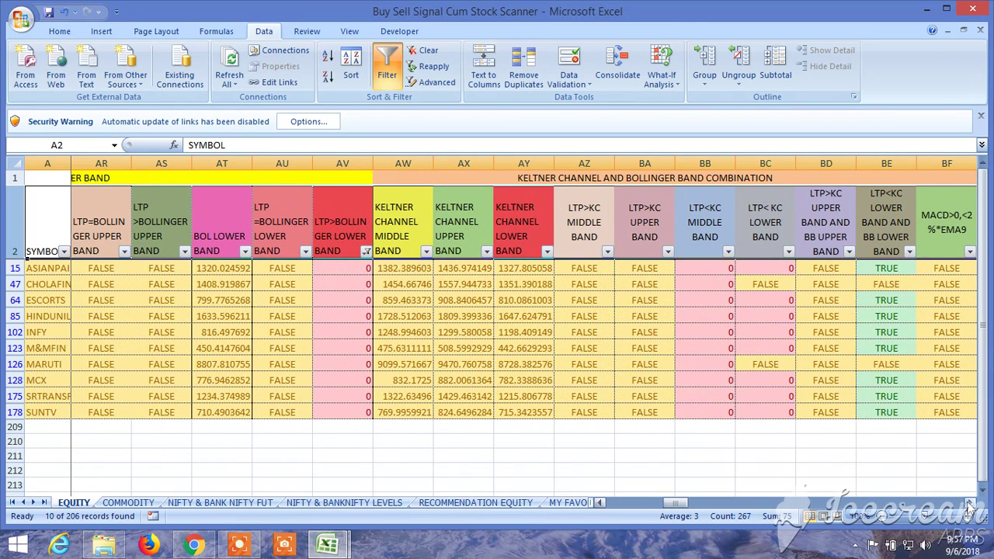
{"action": "left_click", "coordinate": [969, 503]}
{"action": "left_click", "coordinate": [969, 503]}
{"action": "left_click", "coordinate": [970, 503]}
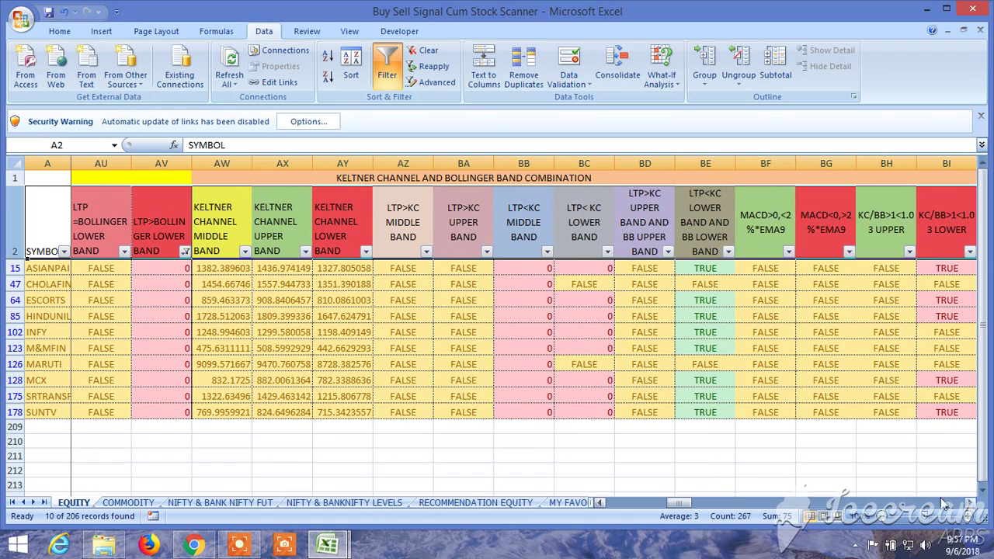
{"action": "left_click", "coordinate": [728, 251]}
{"action": "left_click", "coordinate": [580, 379]}
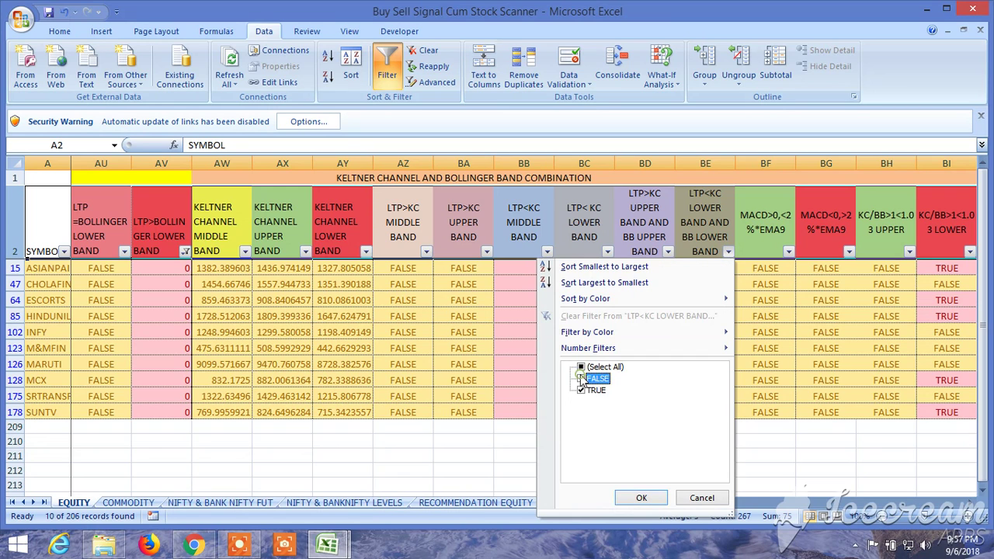
{"action": "left_click", "coordinate": [641, 498]}
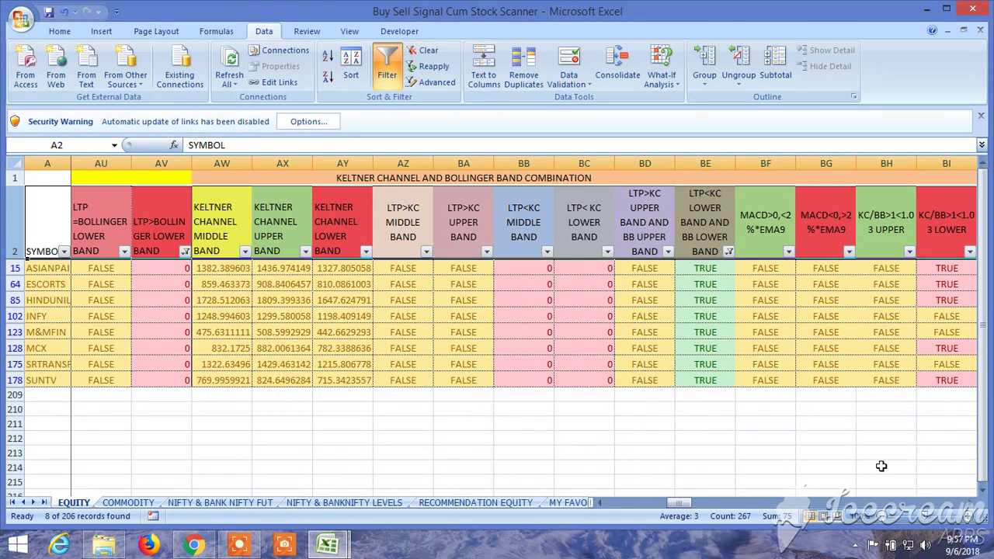
Filter the KC/BB>1<1.03 LOWER column to show only TRUE, excluding the FALSE rows.
{"action": "left_click", "coordinate": [970, 503]}
{"action": "left_click", "coordinate": [970, 503]}
{"action": "left_click", "coordinate": [971, 503]}
{"action": "left_click", "coordinate": [971, 503]}
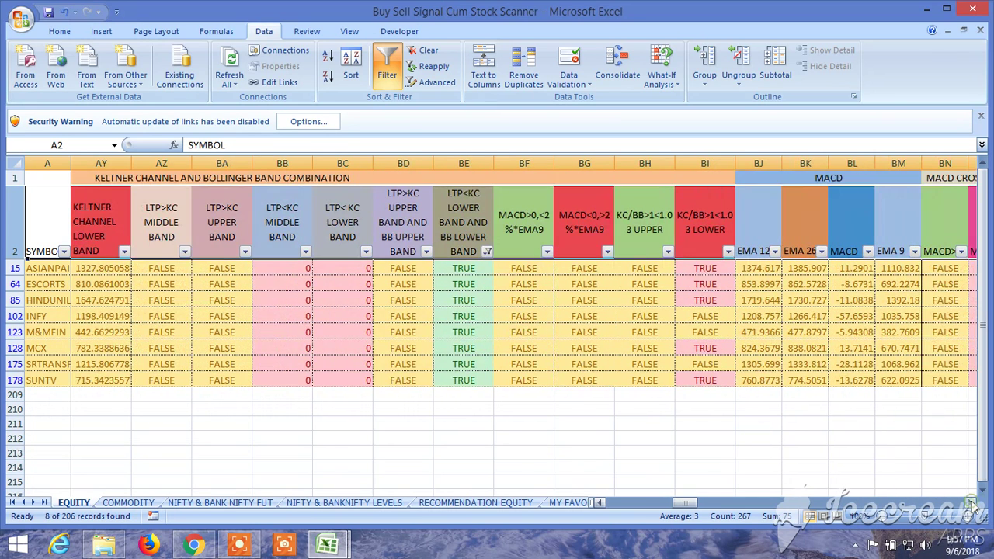
{"action": "left_click", "coordinate": [970, 503]}
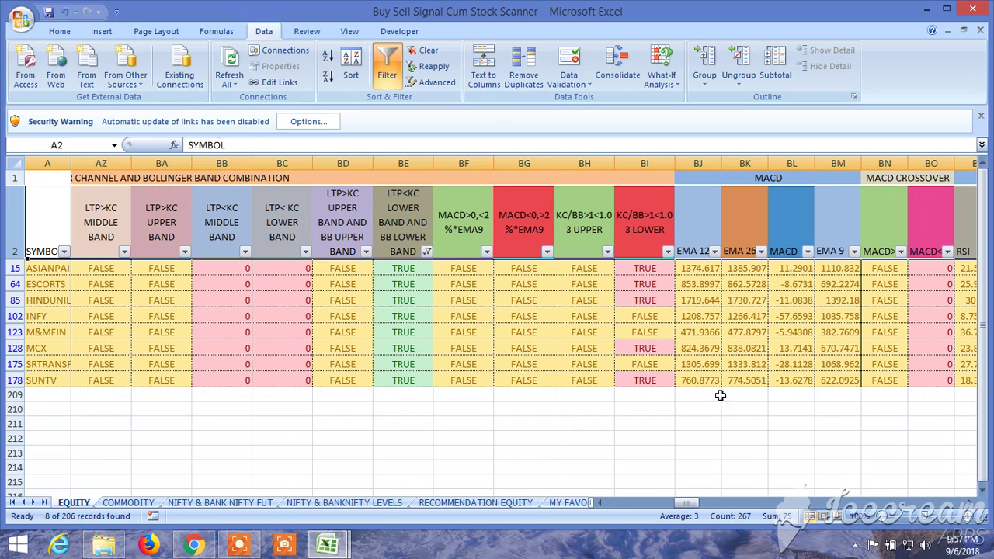
{"action": "left_click", "coordinate": [667, 252]}
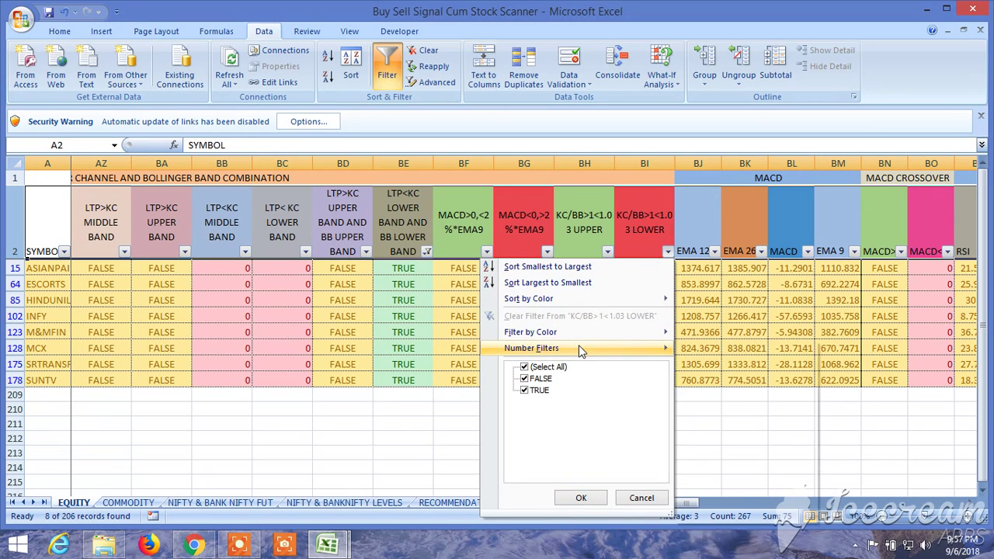
{"action": "mouse_move", "coordinate": [579, 348]}
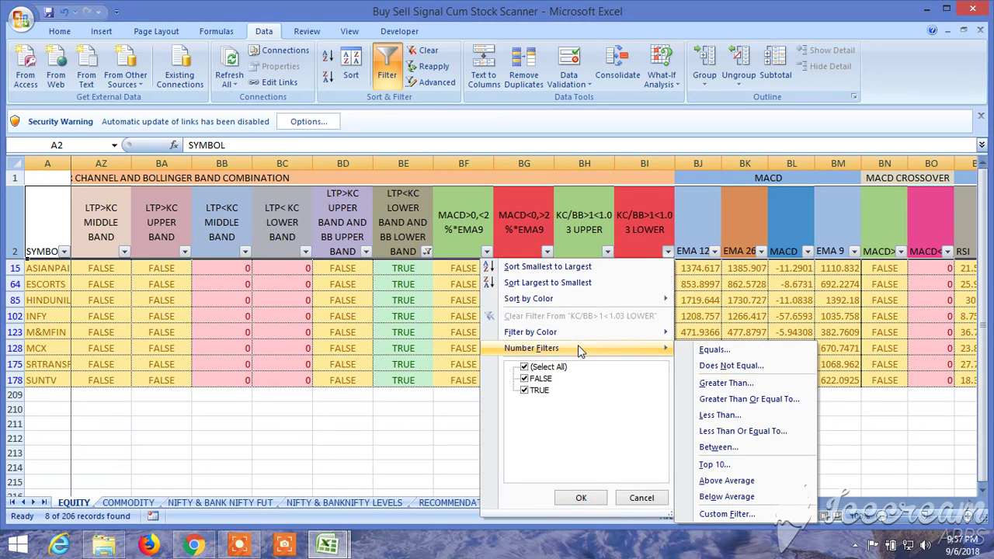
{"action": "left_click", "coordinate": [525, 379]}
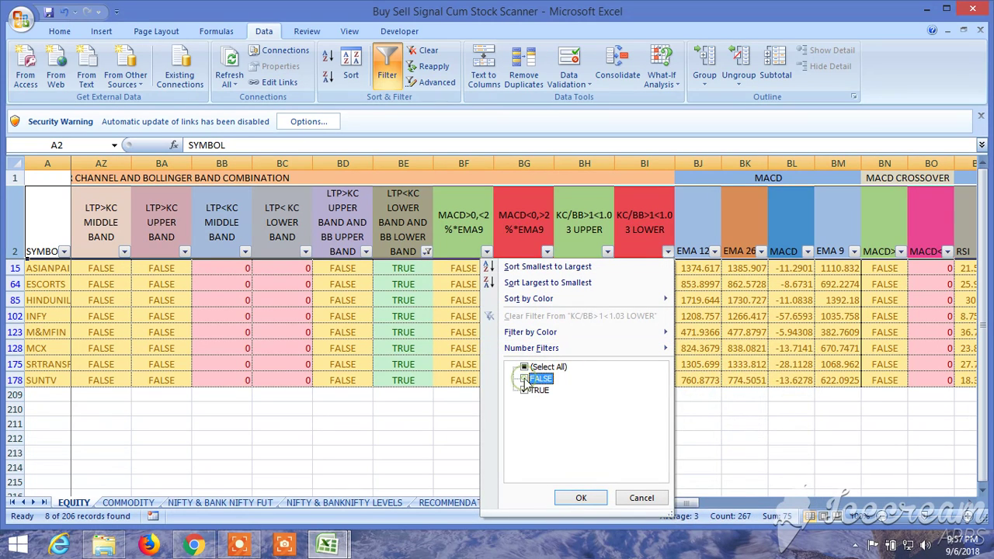
{"action": "left_click", "coordinate": [581, 498]}
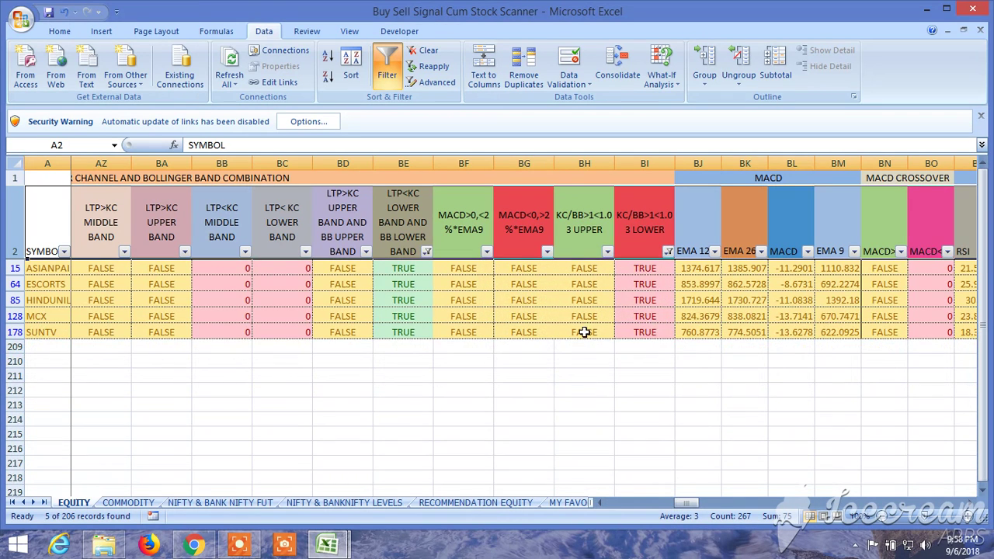
Filter the S2-S3 column under the positional trade LTP position (above below MA15) to show only TRUE.
{"action": "left_click_drag", "start_coordinate": [689, 508], "coordinate": [753, 506]}
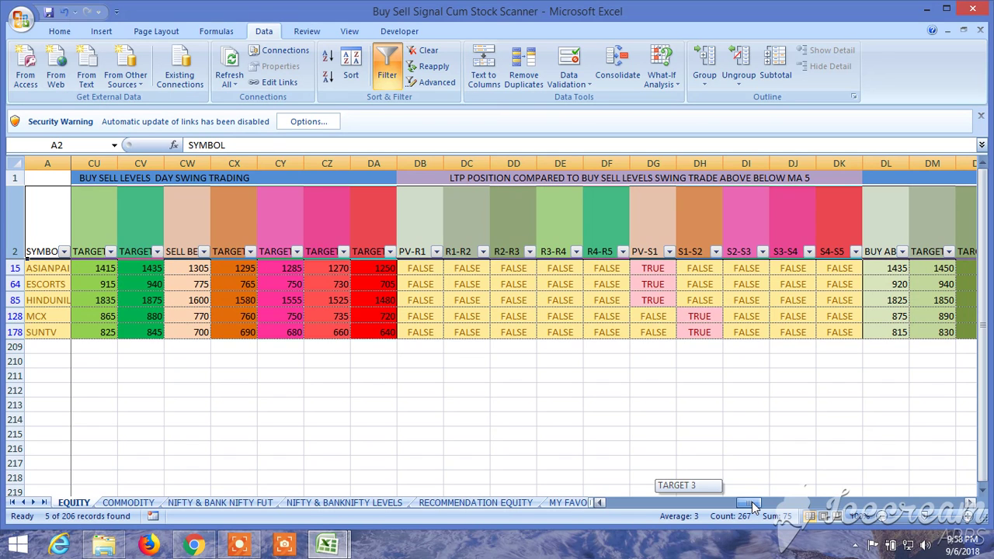
{"action": "left_click_drag", "start_coordinate": [753, 506], "coordinate": [779, 506]}
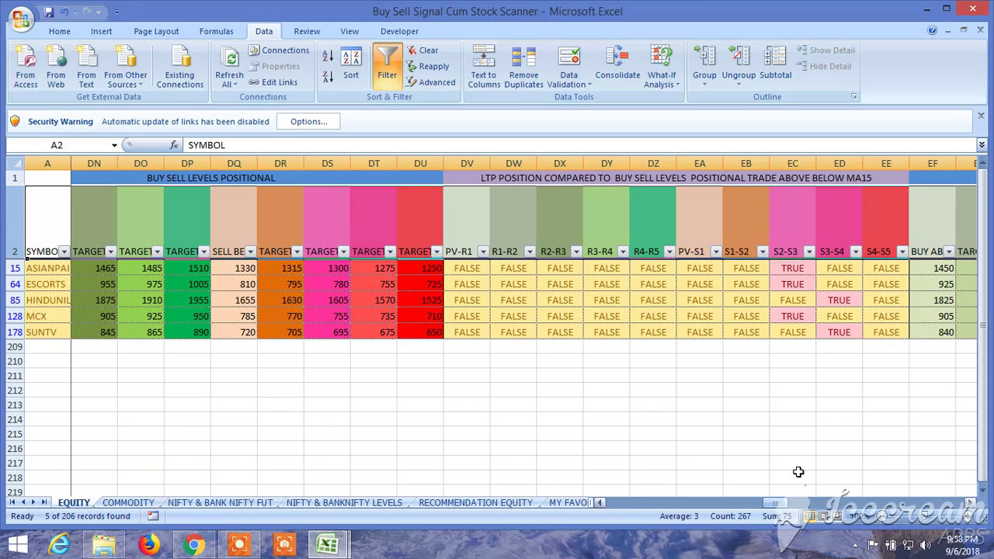
{"action": "left_click", "coordinate": [809, 251]}
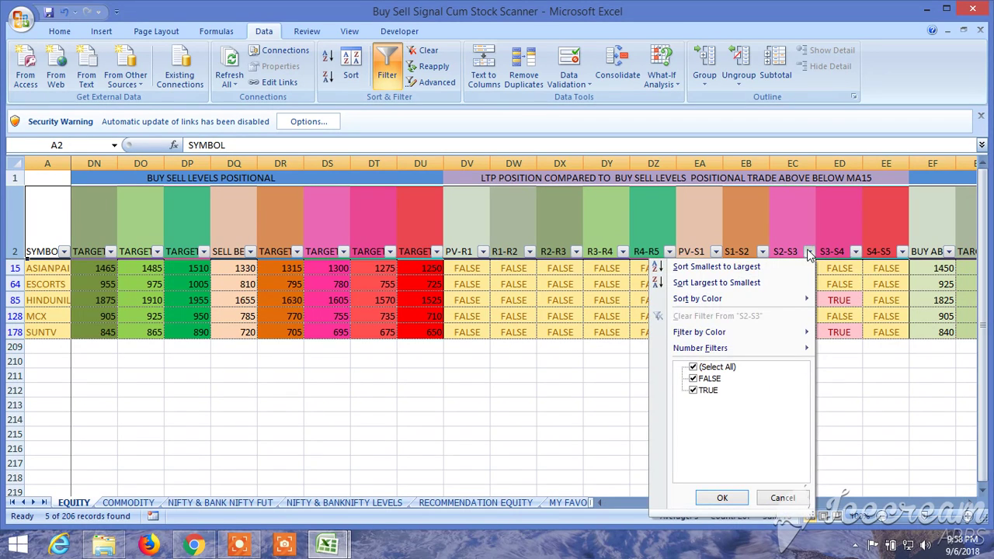
{"action": "left_click", "coordinate": [693, 379]}
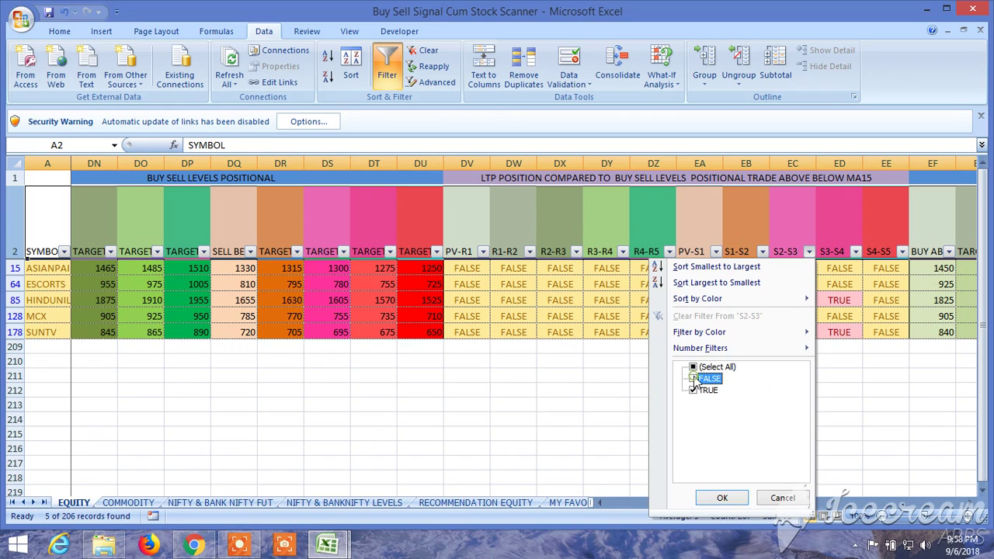
{"action": "left_click", "coordinate": [722, 499]}
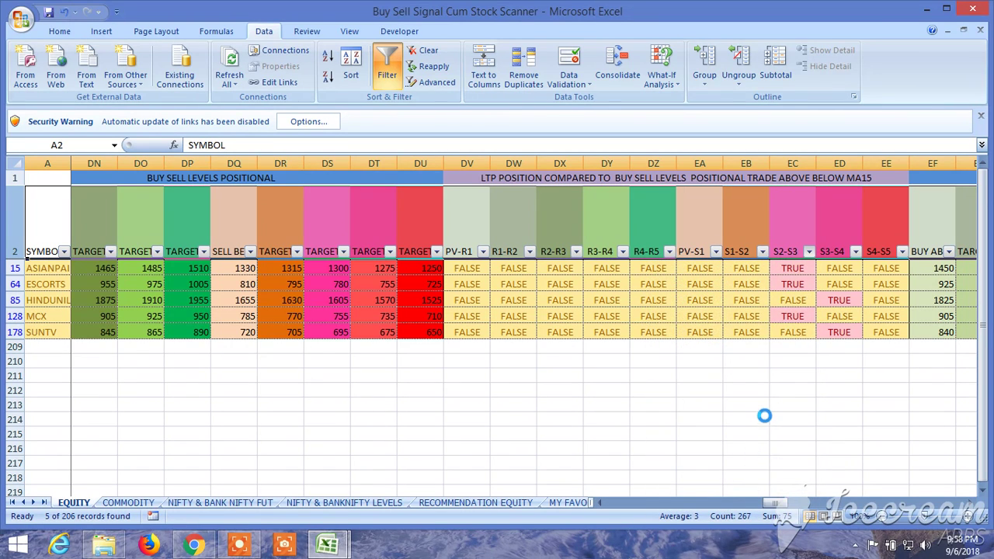
Inspect the filtered stocks' intraday buy and sell levels, and view the NIFTY & BANKNIFTY LEVELS sheet before returning to EQUITY.
{"action": "left_click_drag", "start_coordinate": [776, 503], "coordinate": [607, 516]}
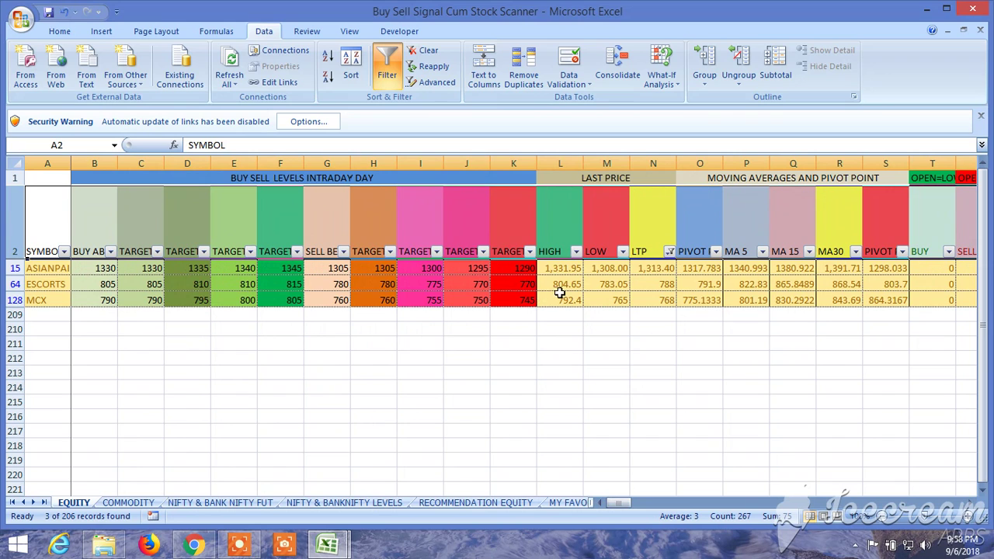
{"action": "left_click", "coordinate": [109, 267]}
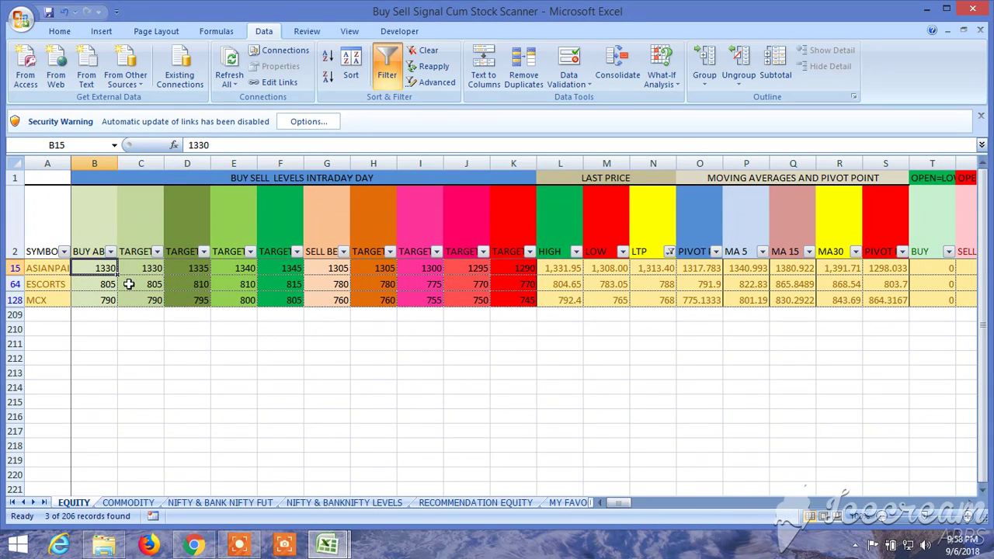
{"action": "left_click", "coordinate": [282, 415]}
{"action": "left_click", "coordinate": [433, 267]}
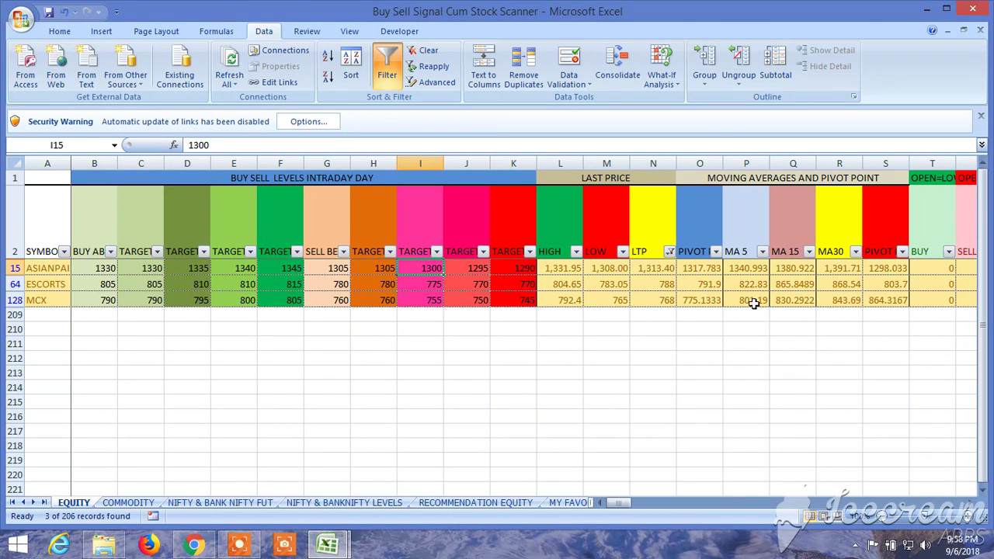
{"action": "left_click", "coordinate": [362, 505]}
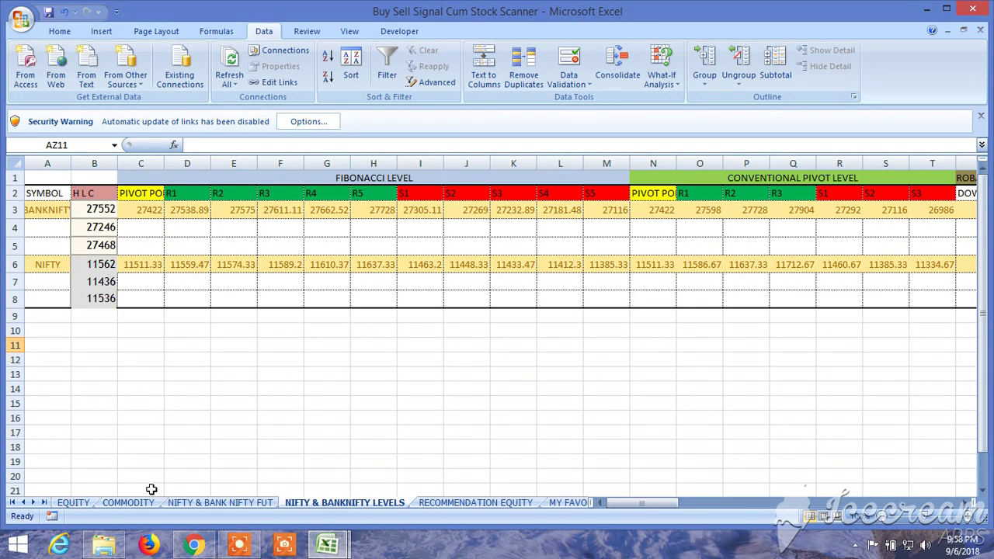
{"action": "left_click", "coordinate": [74, 502]}
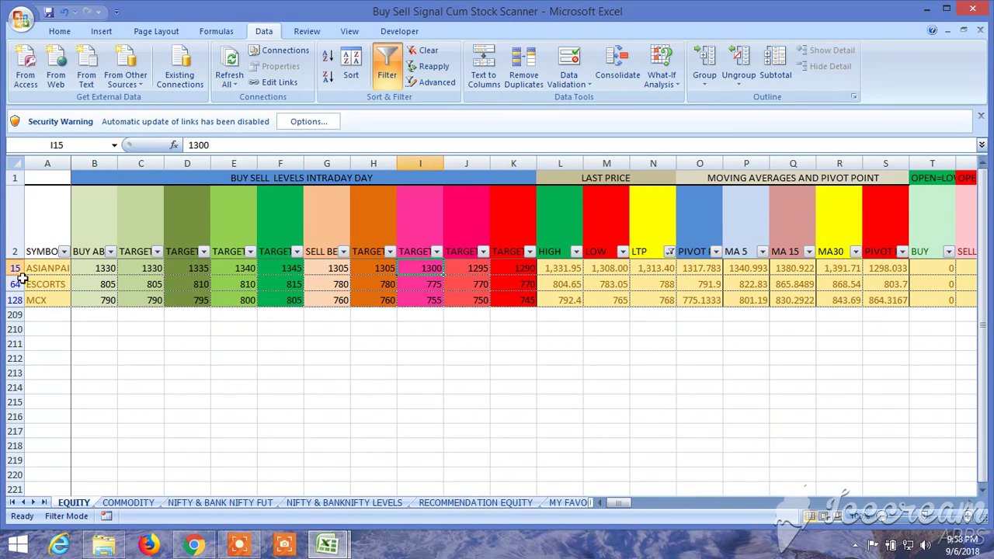
Switch to Chrome and examine the Asian Paints daily chart on Investing.com with its price bands, Stochastic and RSI.
{"action": "left_click", "coordinate": [205, 547]}
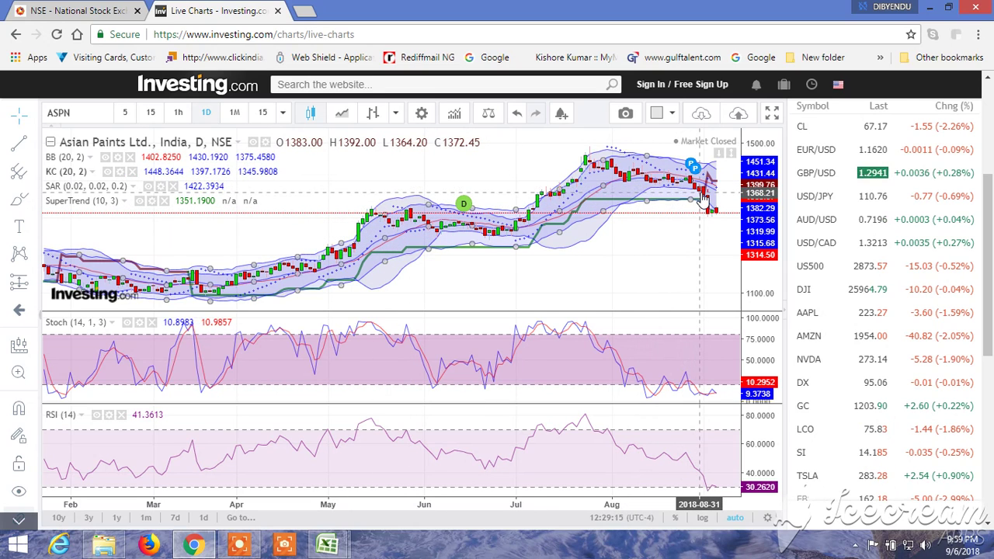
{"action": "left_click", "coordinate": [240, 548]}
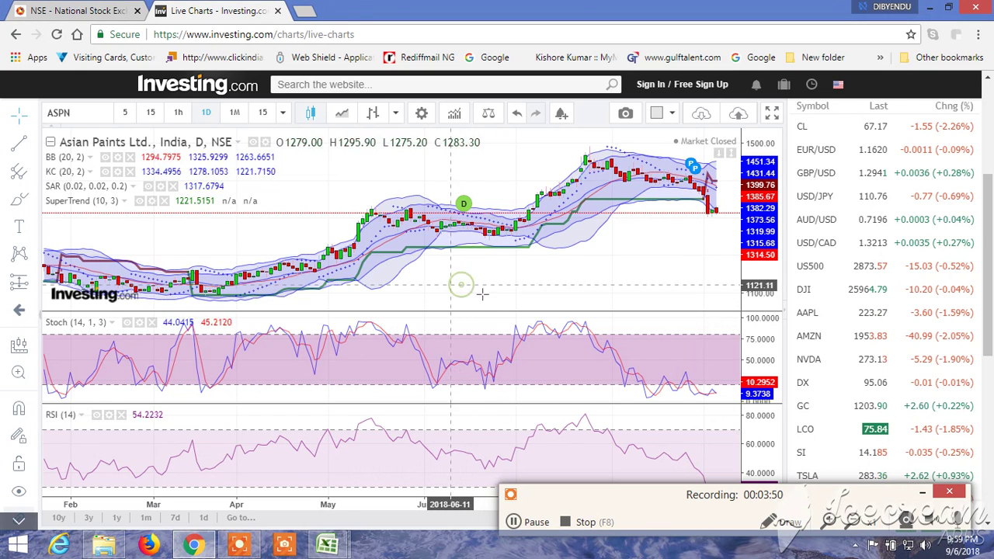
{"action": "left_click", "coordinate": [917, 495]}
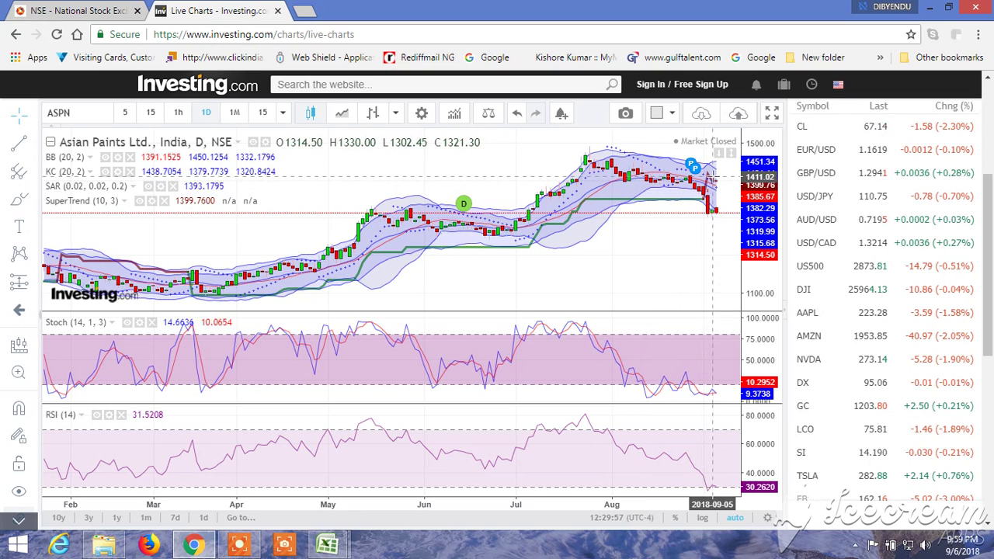
Add the MACD indicator to the Asian Paints daily chart.
{"action": "left_click", "coordinate": [450, 116]}
{"action": "scroll", "coordinate": [426, 380], "scroll_direction": "down", "scroll_amount": 15}
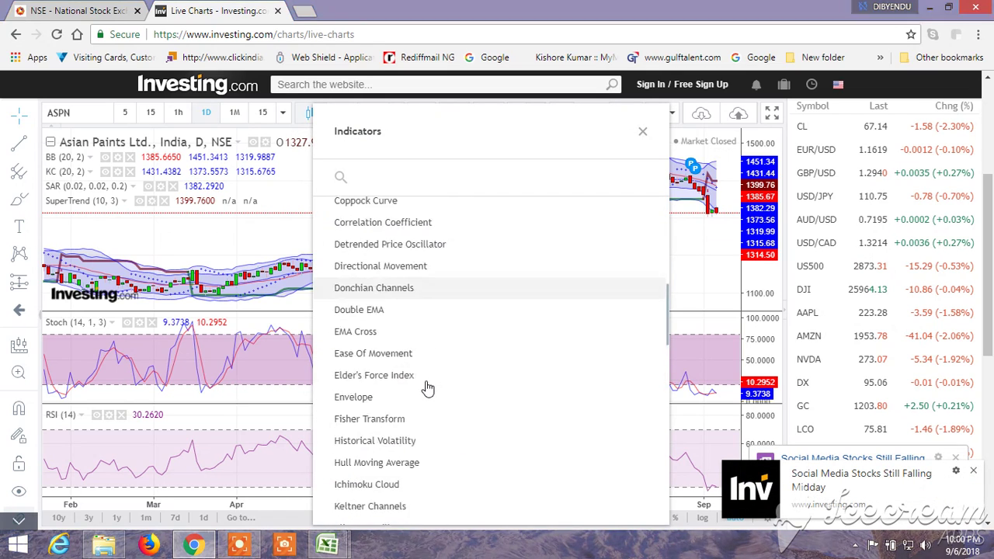
{"action": "scroll", "coordinate": [428, 388], "scroll_direction": "down", "scroll_amount": 4}
{"action": "scroll", "coordinate": [427, 388], "scroll_direction": "up", "scroll_amount": 3}
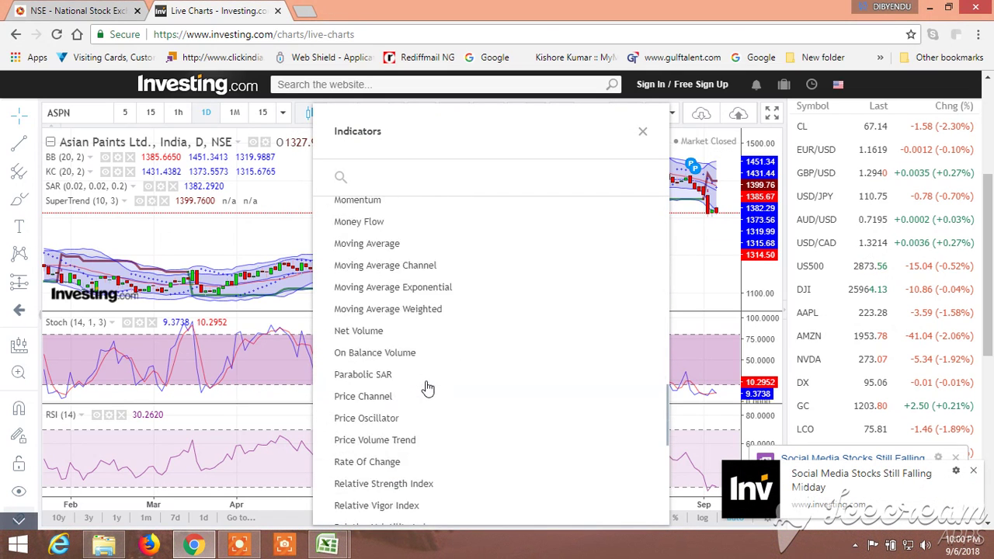
{"action": "scroll", "coordinate": [426, 385], "scroll_direction": "up", "scroll_amount": 1}
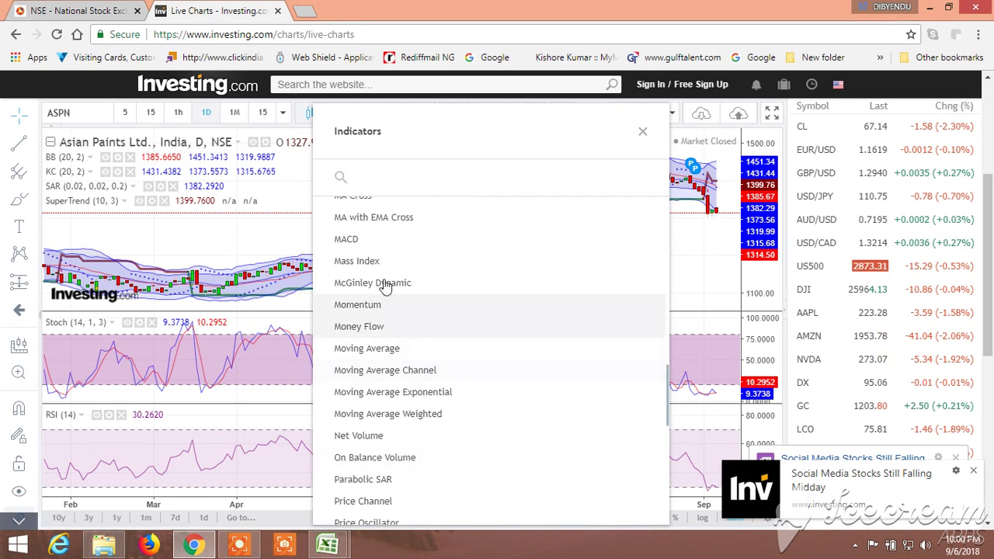
{"action": "left_click", "coordinate": [368, 246]}
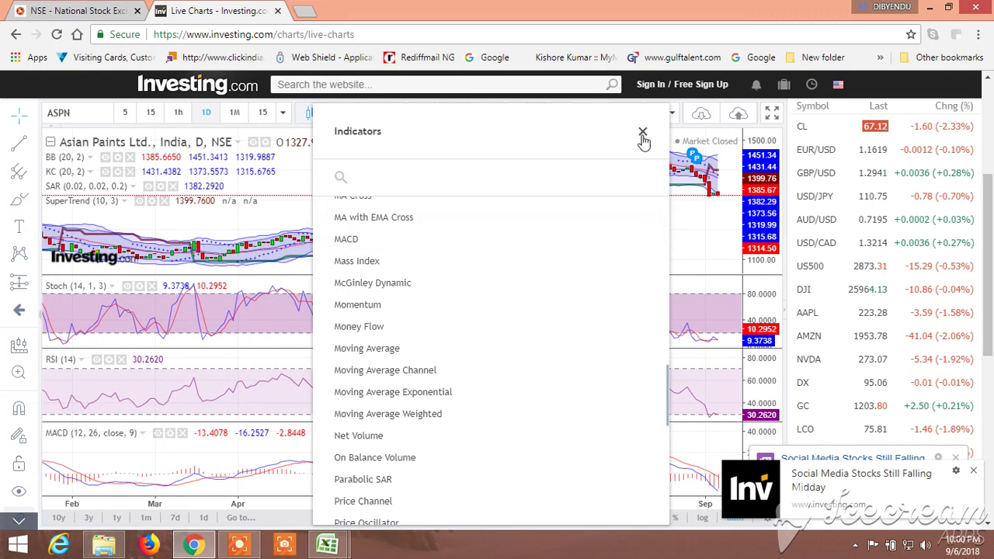